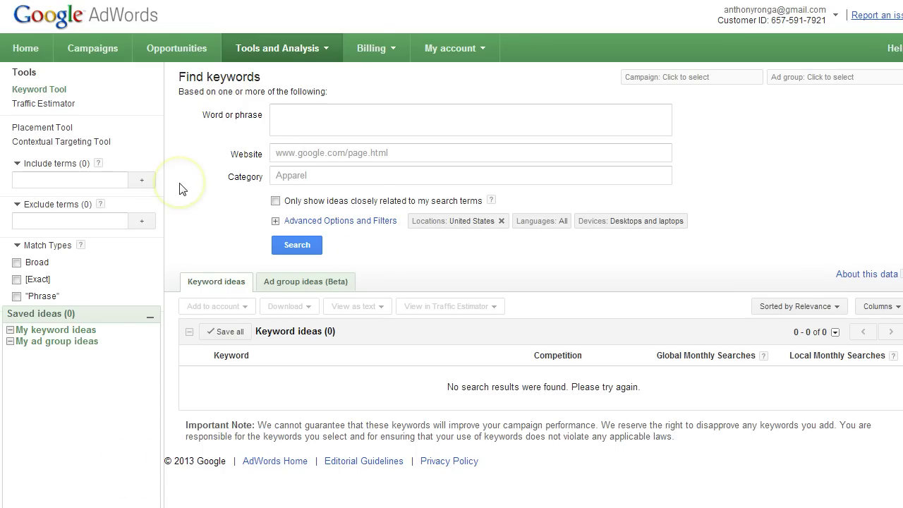
Step: Enable the Broad and Exact match types and enter "weddings" as the word or phrase
{"action": "left_click", "coordinate": [16, 263]}
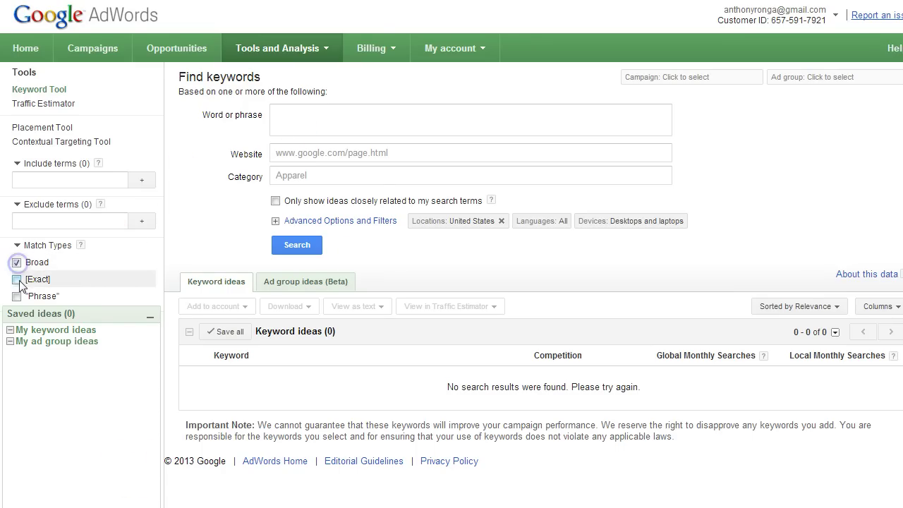
{"action": "left_click", "coordinate": [16, 279]}
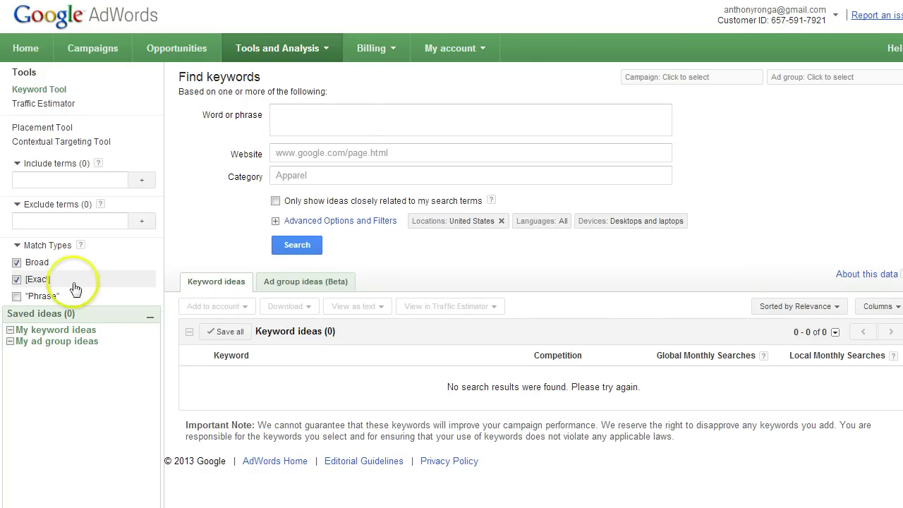
{"action": "left_click", "coordinate": [381, 124]}
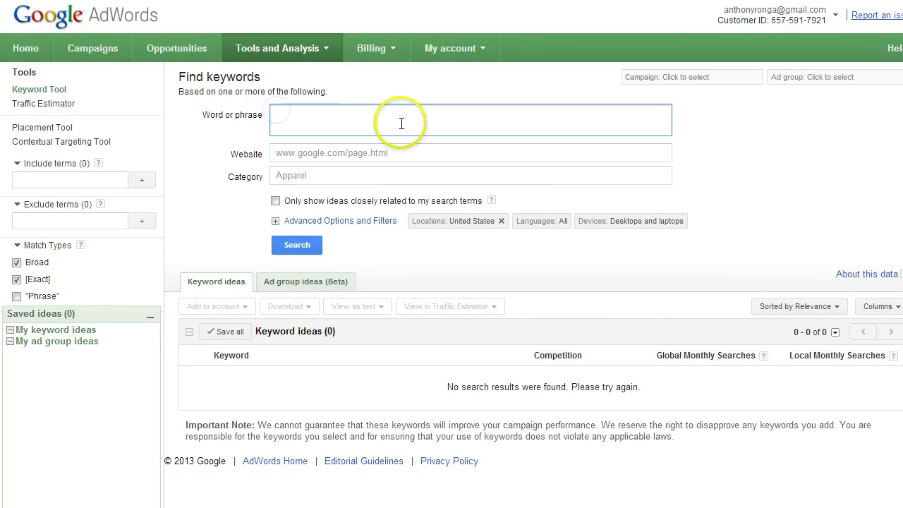
{"action": "type", "text": "weddings"}
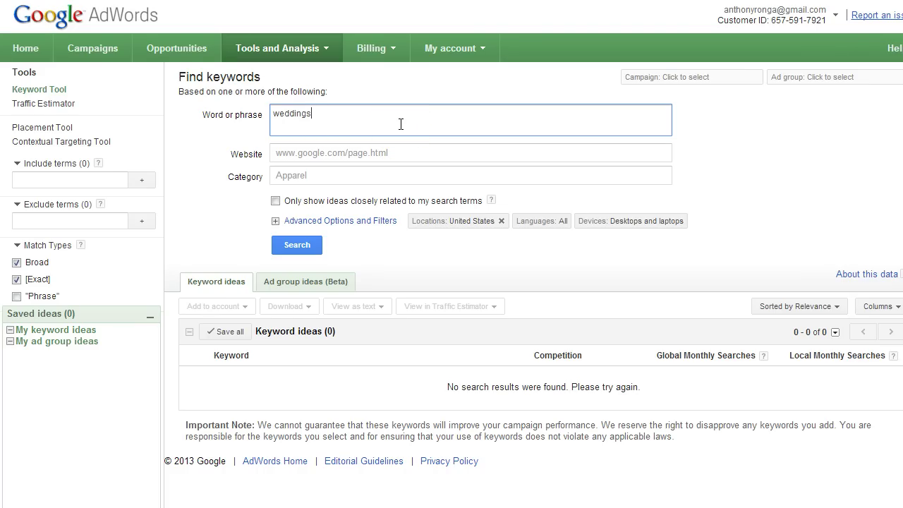
{"action": "key", "text": "ctrl+a"}
{"action": "type", "text": "rizona"}
{"action": "key", "text": "BackSpace"}
{"action": "key", "text": "BackSpace"}
{"action": "key", "text": "BackSpace"}
{"action": "key", "text": "BackSpace"}
{"action": "key", "text": "BackSpace"}
{"action": "key", "text": "BackSpace"}
{"action": "key", "text": "BackSpace"}
Step: Search for keyword ideas based on the phrase "weddings"
{"action": "type", "text": "weddings"}
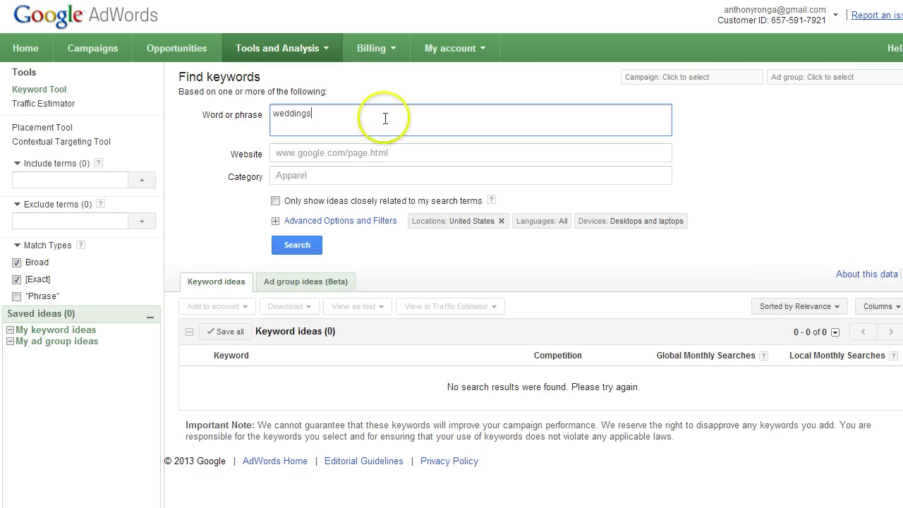
{"action": "left_click", "coordinate": [297, 249]}
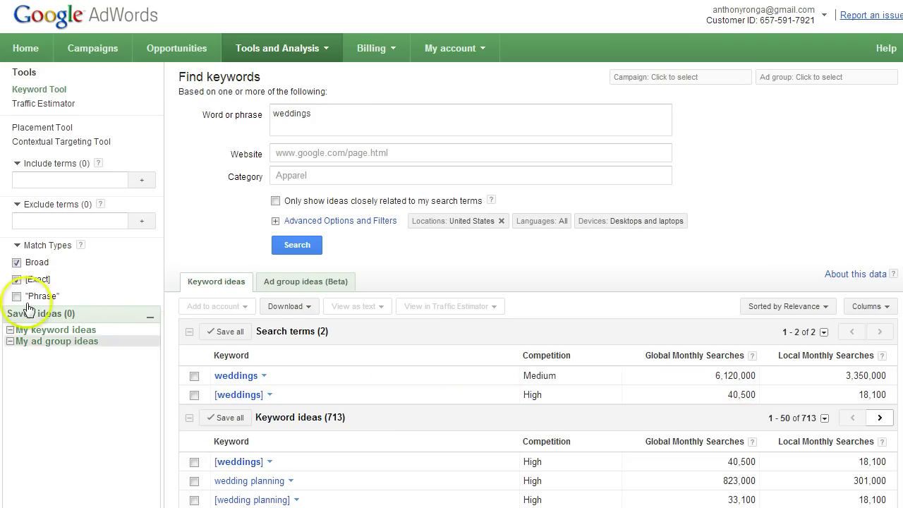
Step: Rerun the "weddings" search with only the Exact match type and highlight the search term's global monthly searches figure
{"action": "left_click", "coordinate": [16, 262]}
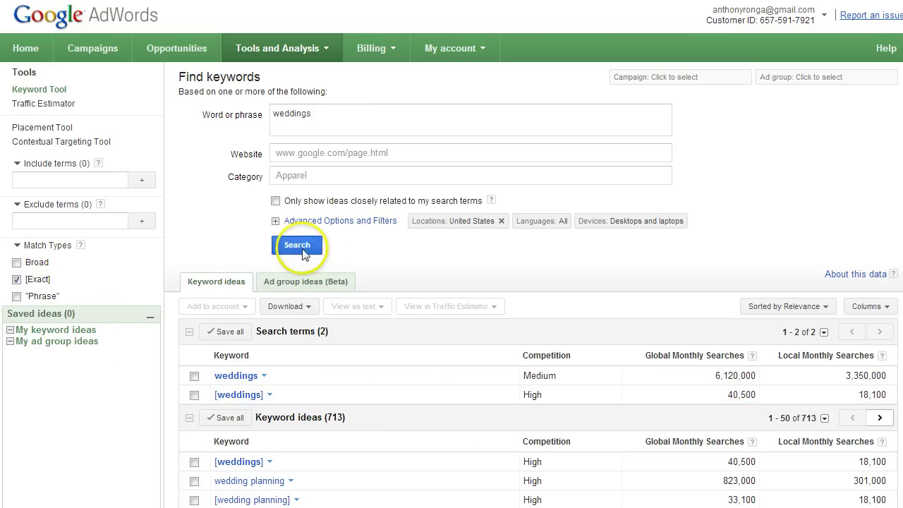
{"action": "left_click", "coordinate": [302, 251]}
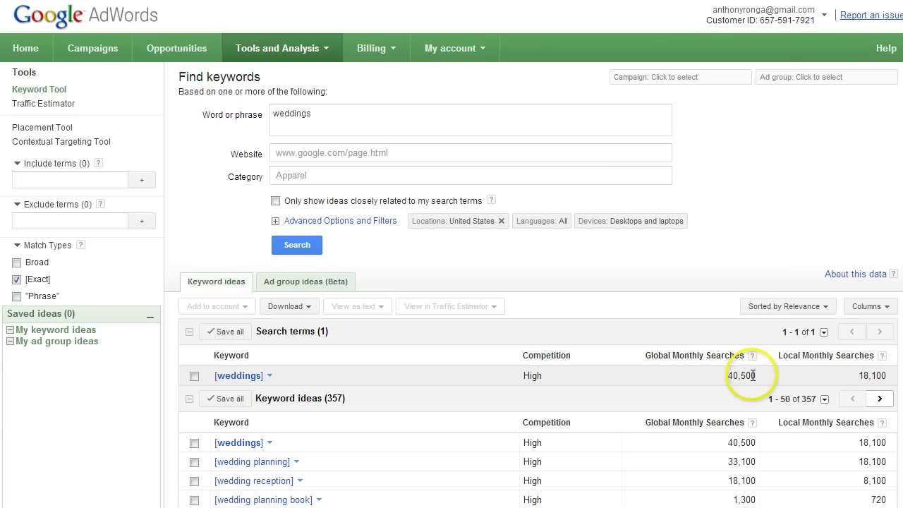
{"action": "left_click_drag", "start_coordinate": [757, 377], "coordinate": [721, 369]}
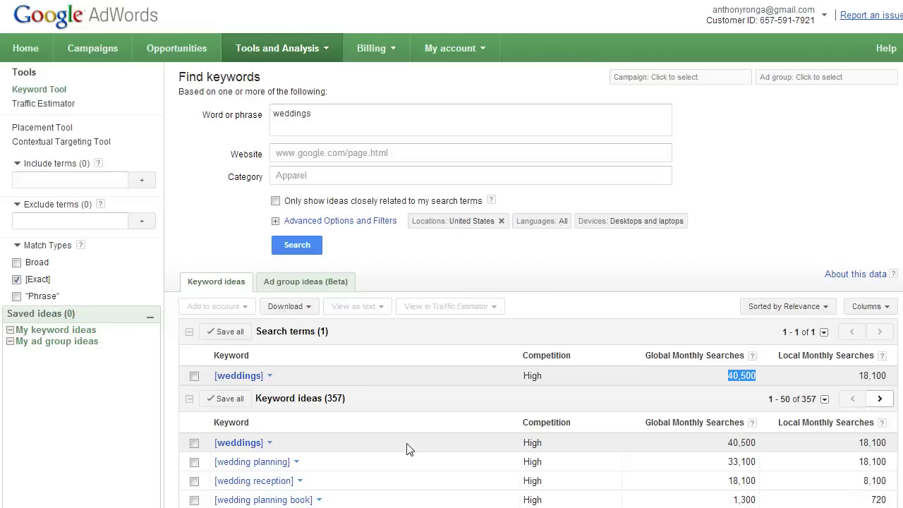
Step: Open the Google Search results for the exact-match keyword "weddings" and examine the top-ranking site
{"action": "right_click", "coordinate": [240, 381]}
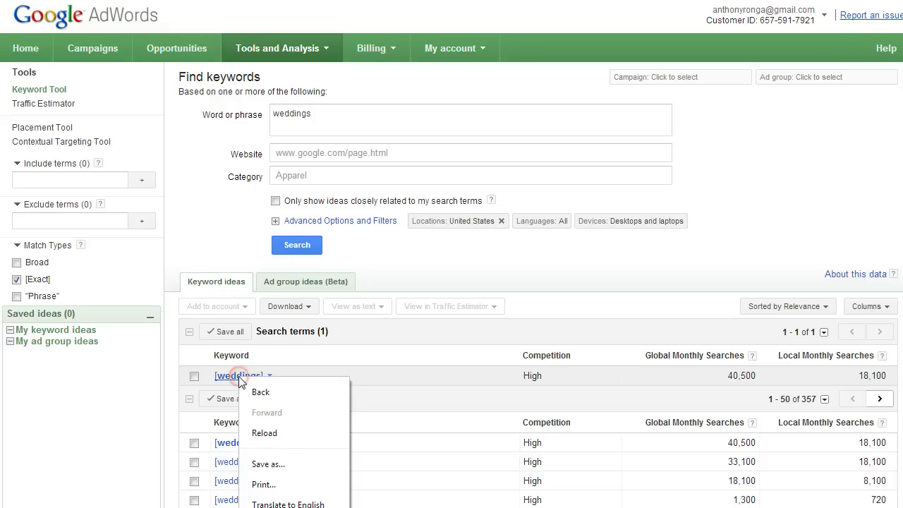
{"action": "left_click", "coordinate": [240, 382]}
{"action": "left_click", "coordinate": [236, 376]}
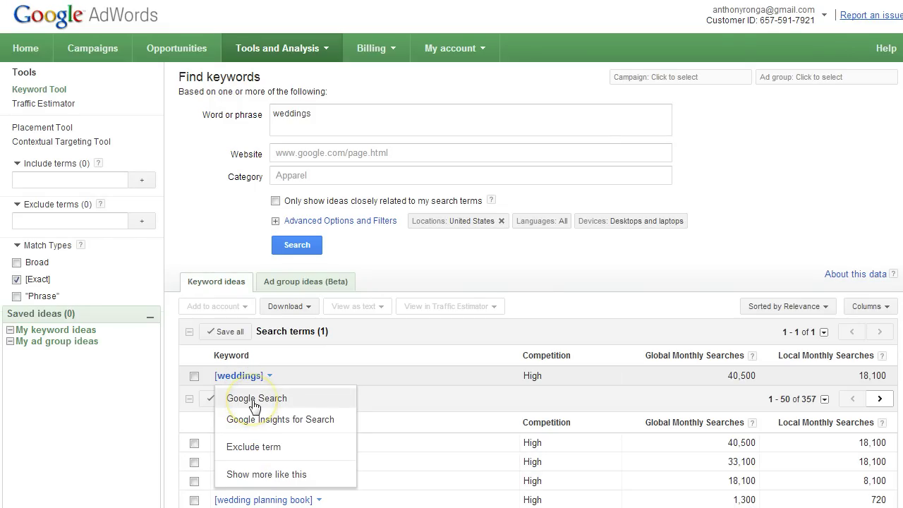
{"action": "left_click", "coordinate": [254, 400]}
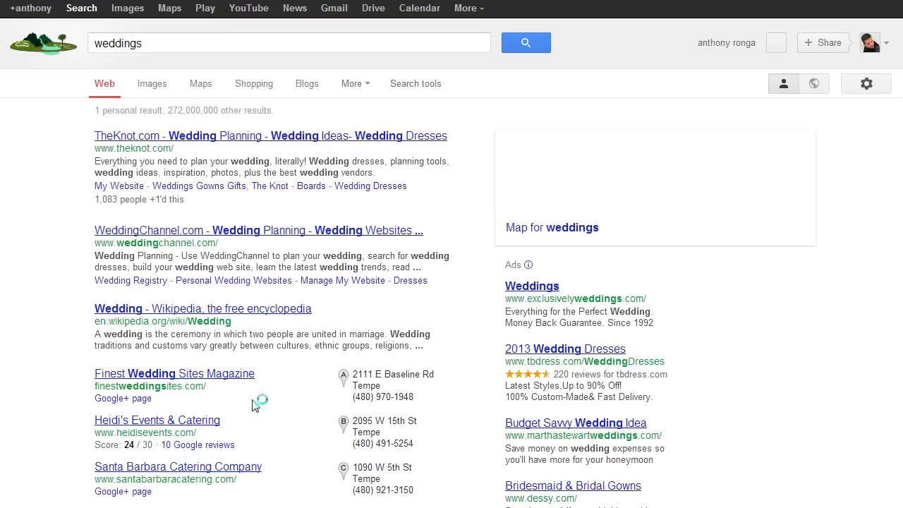
{"action": "mouse_move", "coordinate": [254, 404]}
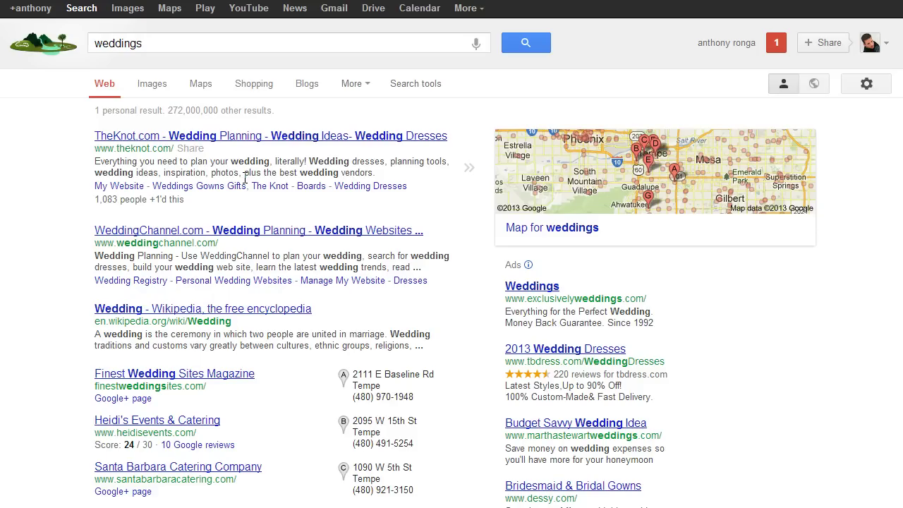
{"action": "left_click", "coordinate": [283, 140]}
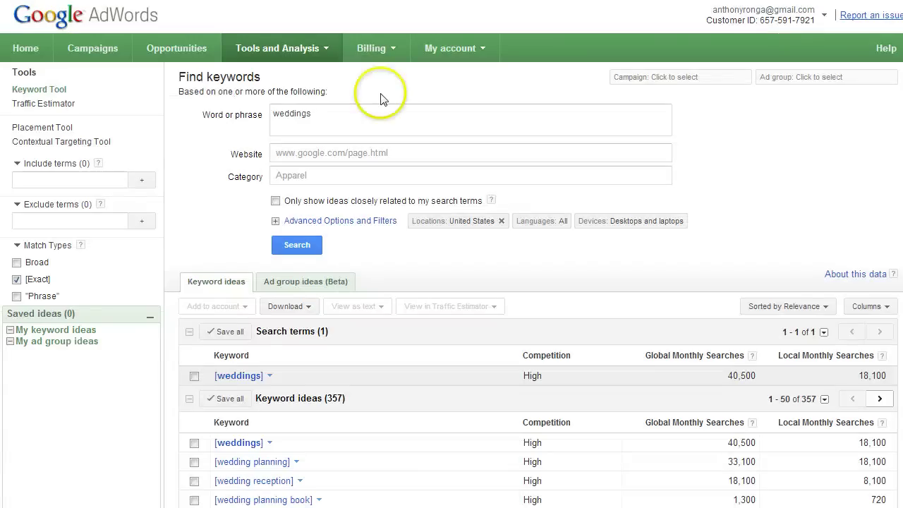
Step: Replace the phrase with "Arizona wedding photographer" and add "Tempe wedding photographer" on a second line
{"action": "left_click", "coordinate": [272, 114]}
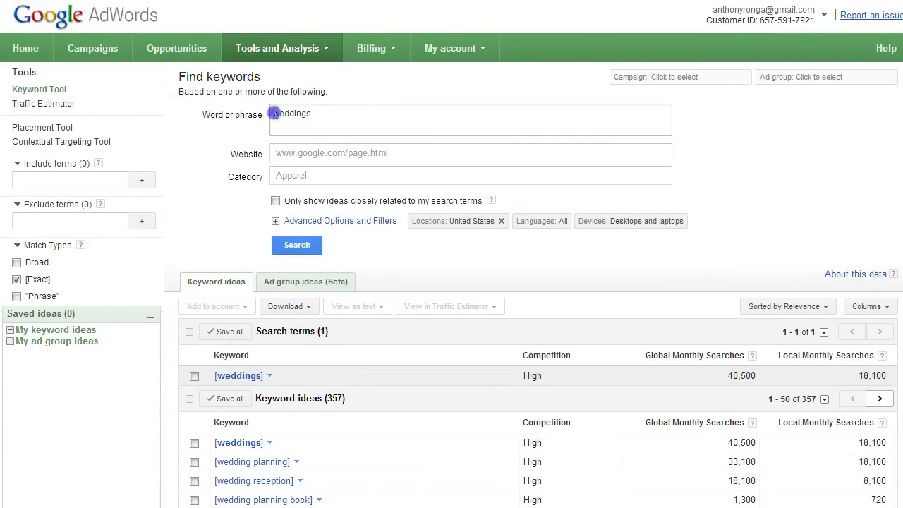
{"action": "type", "text": "Arizona"}
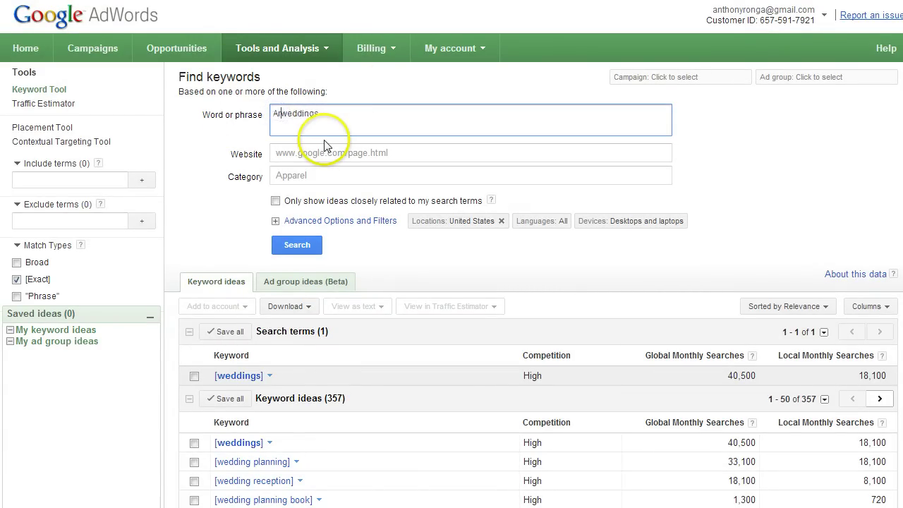
{"action": "left_click", "coordinate": [324, 144]}
{"action": "key", "text": "BackSpace"}
{"action": "type", "text": "photograph"}
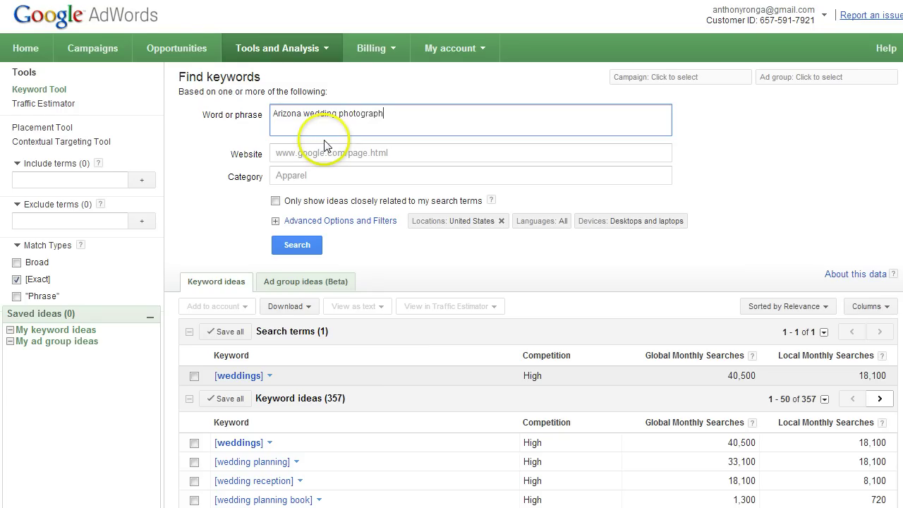
{"action": "type", "text": "er Tempe wedding photographer"}
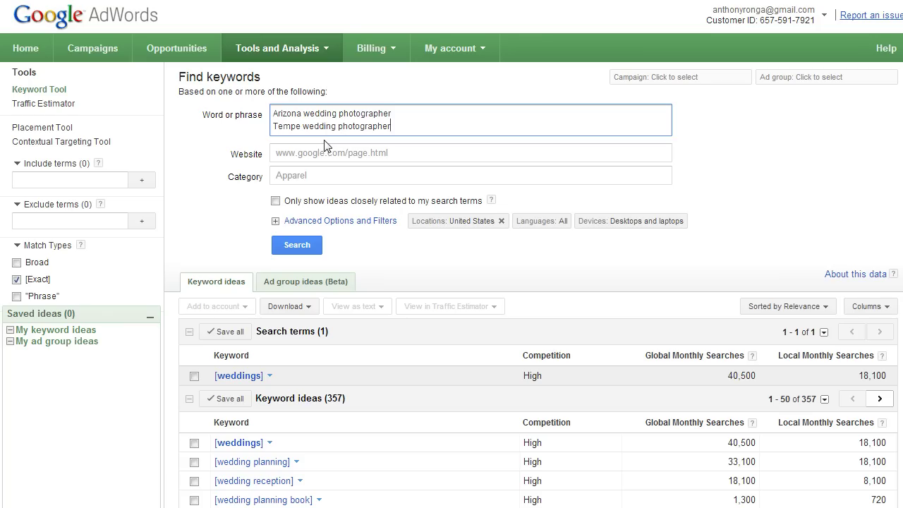
Step: Add "Greek wedding photographer" as a third phrase and search for keyword ideas for all three
{"action": "key", "text": "Return"}
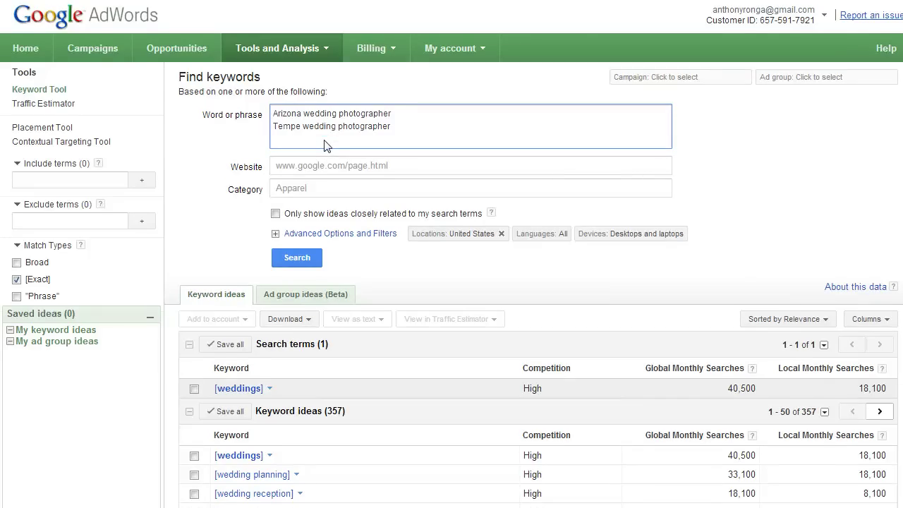
{"action": "type", "text": "Greek weddings"}
{"action": "key", "text": "BackSpace"}
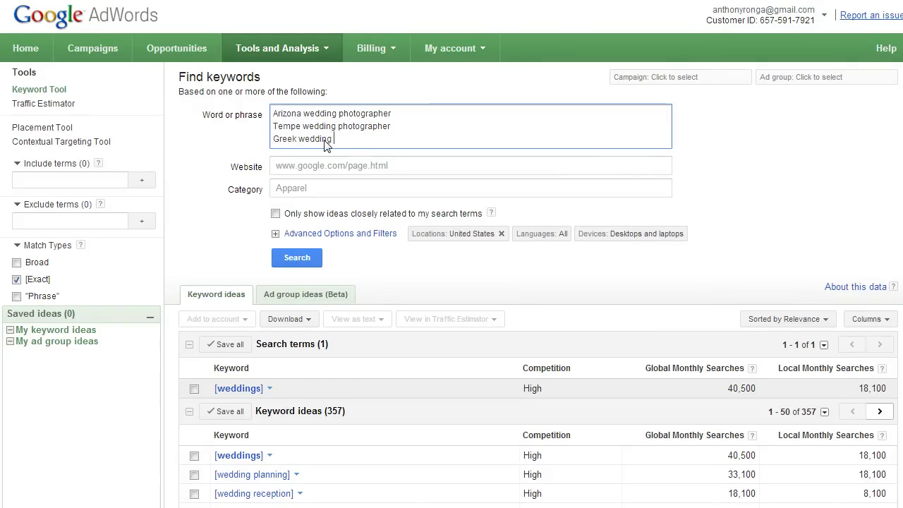
{"action": "type", "text": "photographer"}
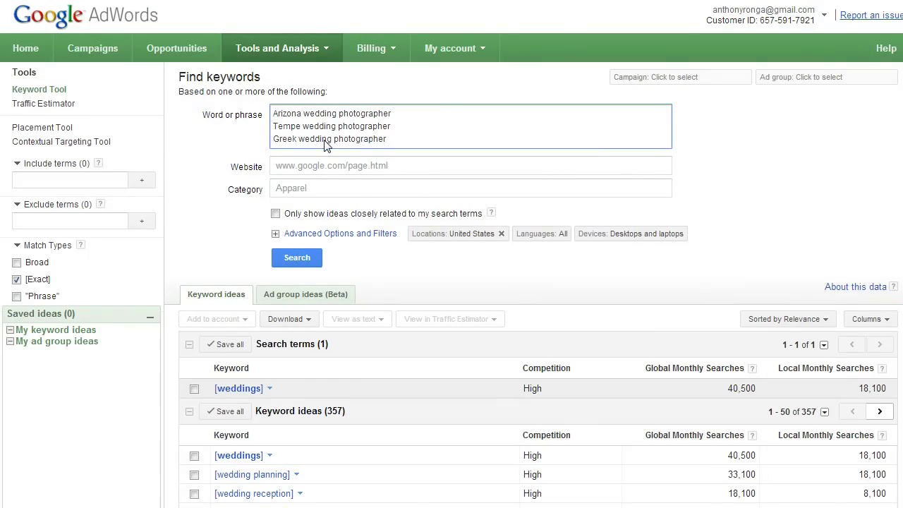
{"action": "left_click", "coordinate": [302, 258]}
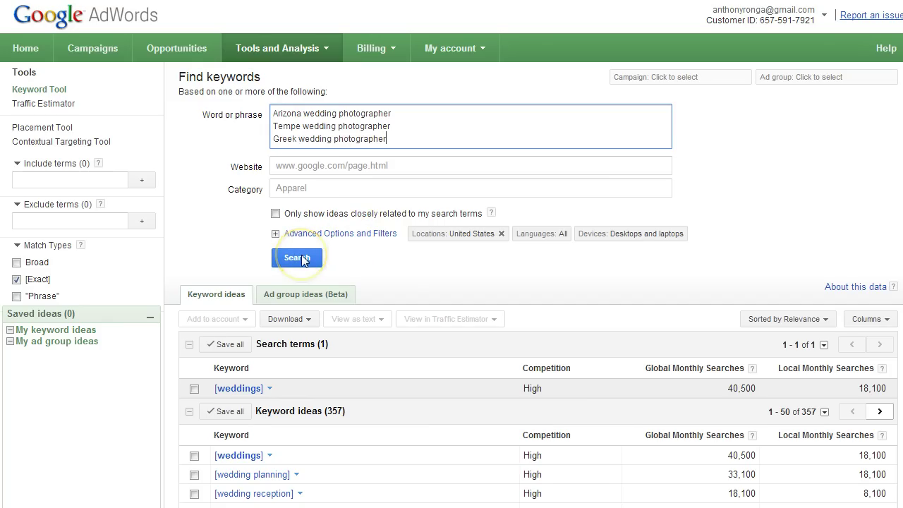
{"action": "left_click", "coordinate": [302, 257]}
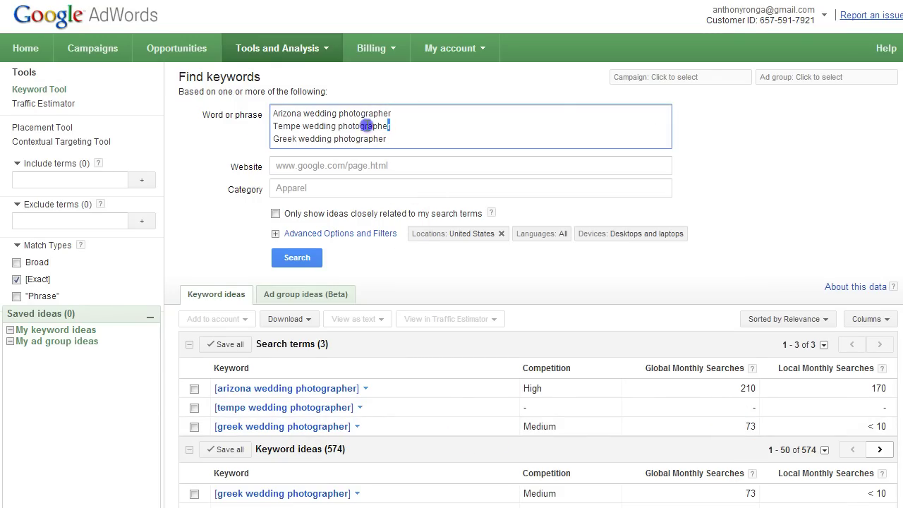
Step: Remove the "Tempe wedding photographer" line from the phrases
{"action": "left_click_drag", "start_coordinate": [389, 127], "coordinate": [236, 129]}
{"action": "key", "text": "BackSpace"}
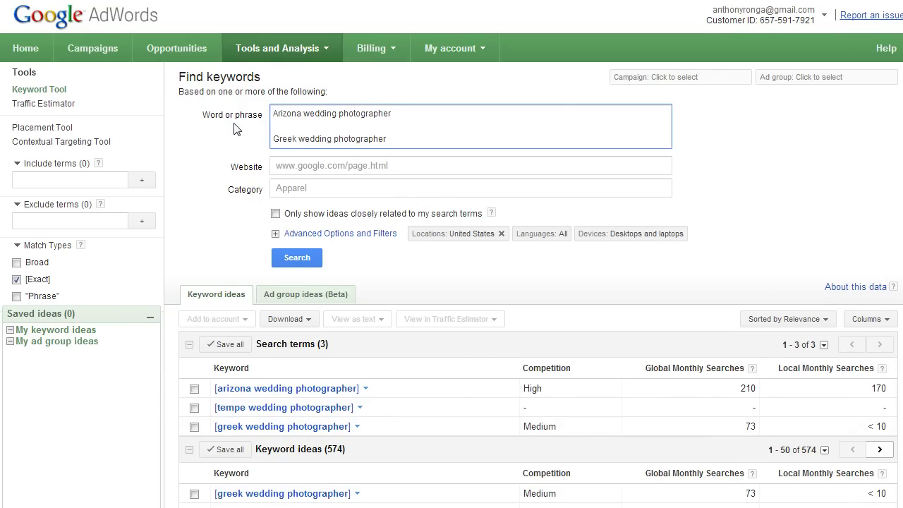
{"action": "key", "text": "BackSpace"}
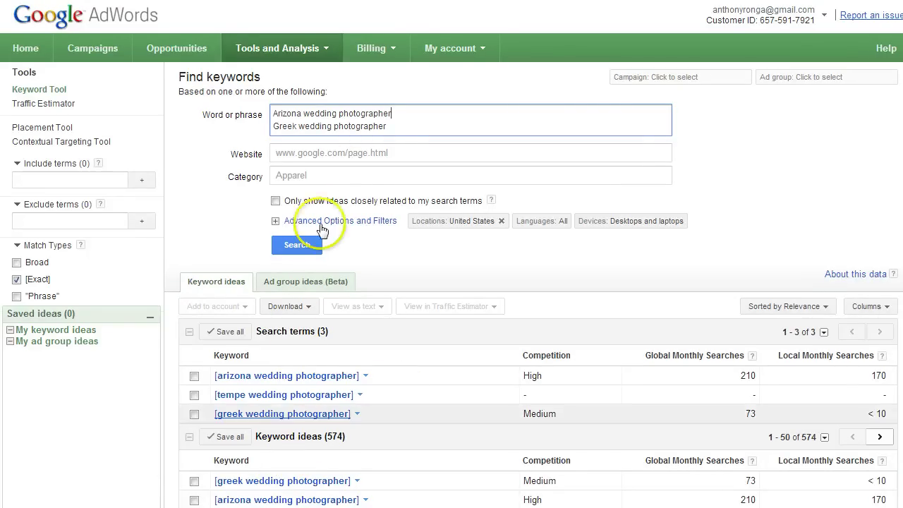
Step: Replace all remaining phrases with "weddings" and run the exact-match keyword search again
{"action": "left_click_drag", "start_coordinate": [395, 127], "coordinate": [217, 106]}
{"action": "type", "text": "weddingsd"}
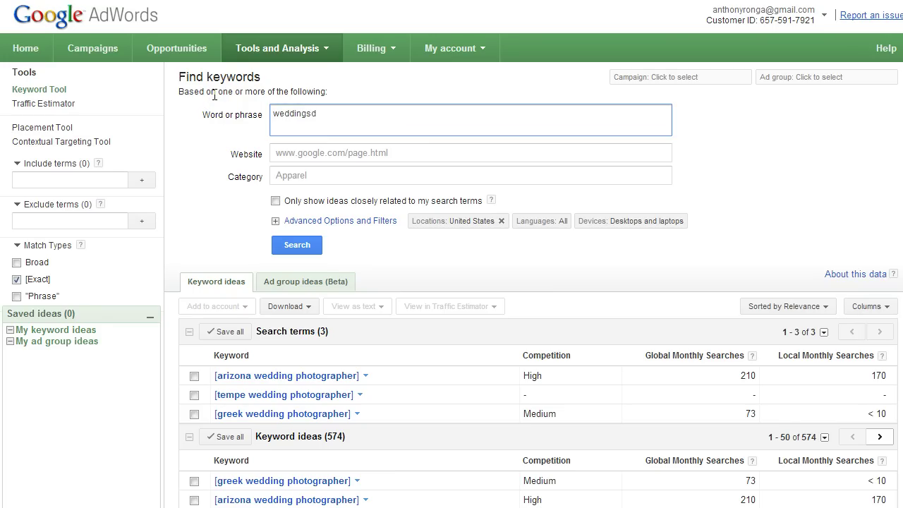
{"action": "key", "text": "BackSpace"}
{"action": "left_click", "coordinate": [298, 245]}
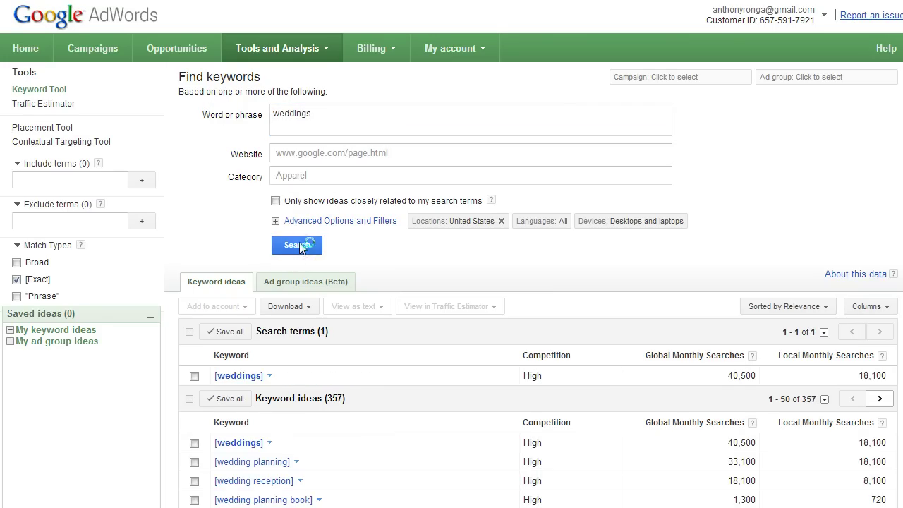
Step: Open Google Search for the "weddings" search term to view its competing sites
{"action": "left_click", "coordinate": [248, 375]}
{"action": "left_click", "coordinate": [244, 397]}
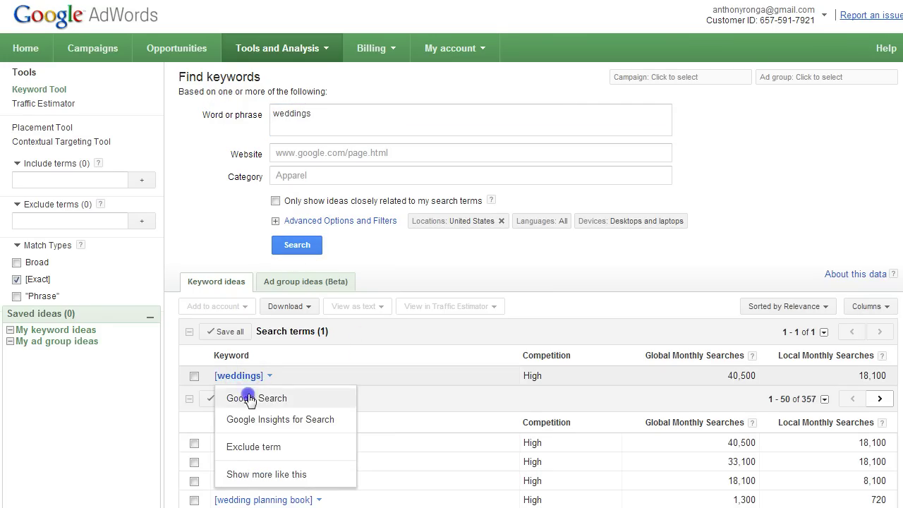